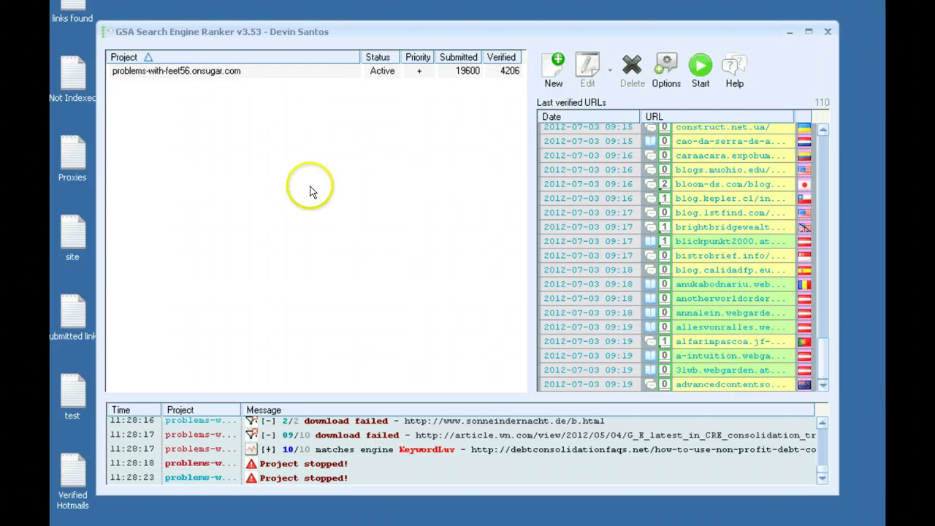
Start a new project and leave Blog Comment as the only submission target type enabled
{"action": "left_click", "coordinate": [549, 81]}
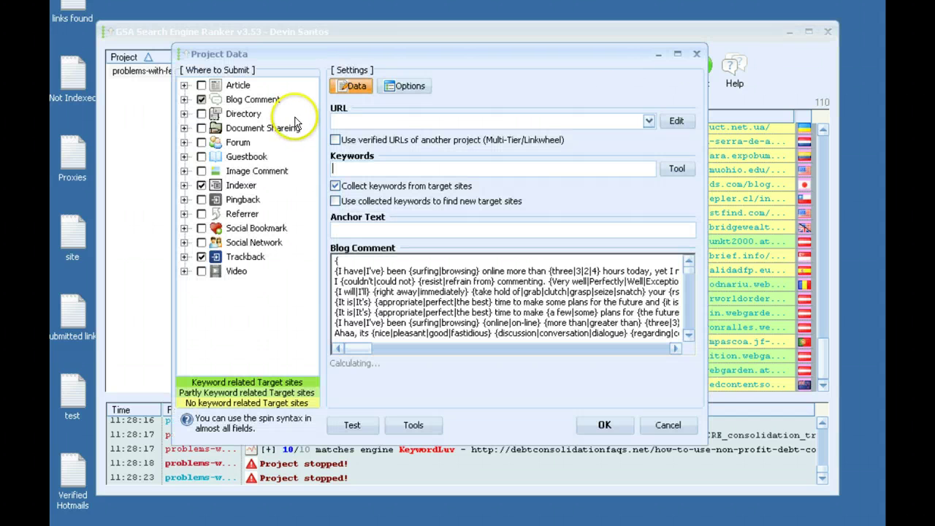
{"action": "left_click", "coordinate": [202, 100]}
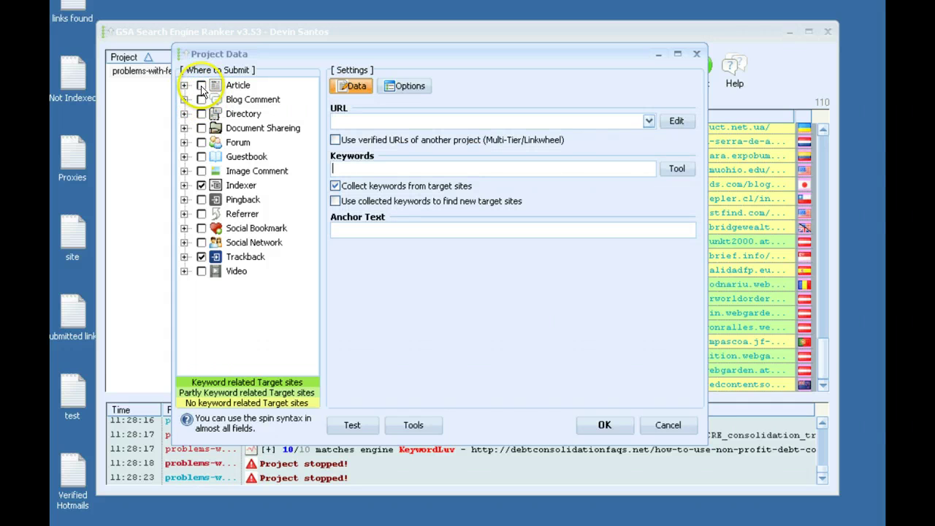
{"action": "left_click", "coordinate": [201, 86]}
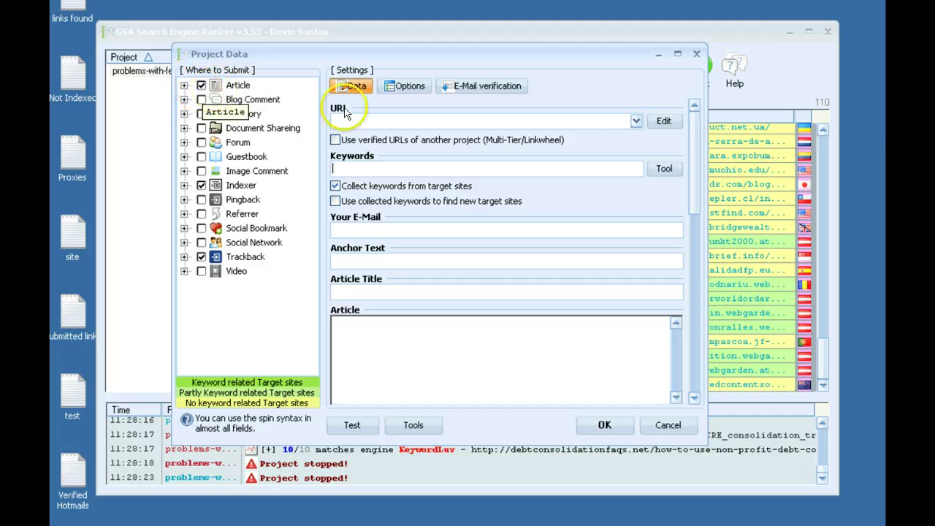
{"action": "left_click", "coordinate": [409, 86]}
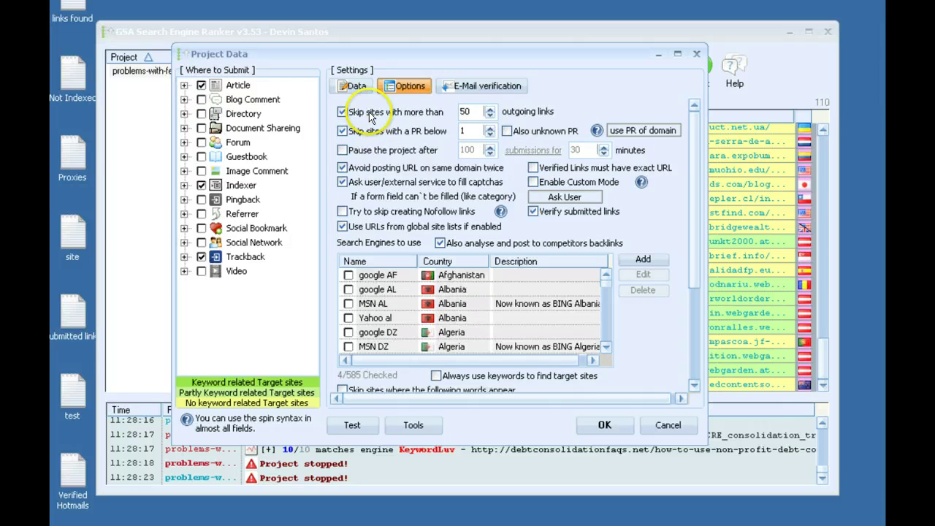
{"action": "left_click", "coordinate": [201, 85]}
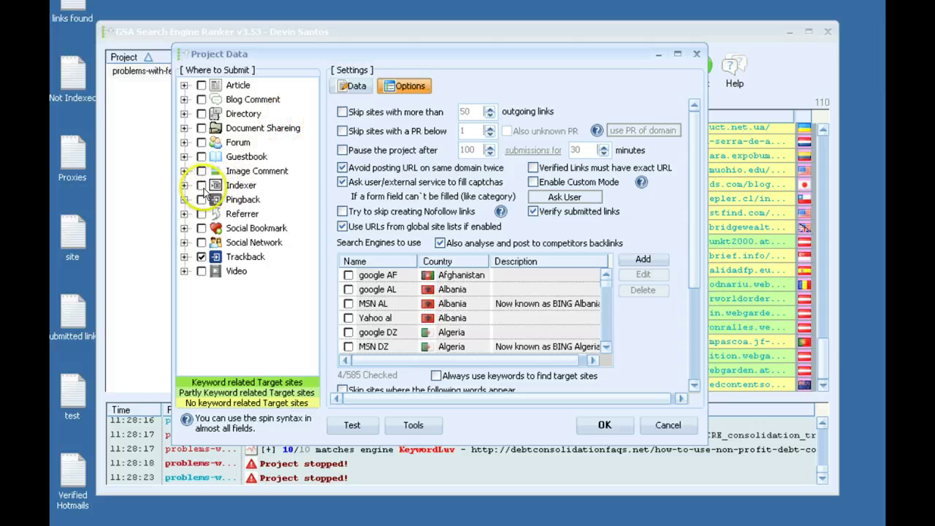
{"action": "left_click", "coordinate": [343, 85]}
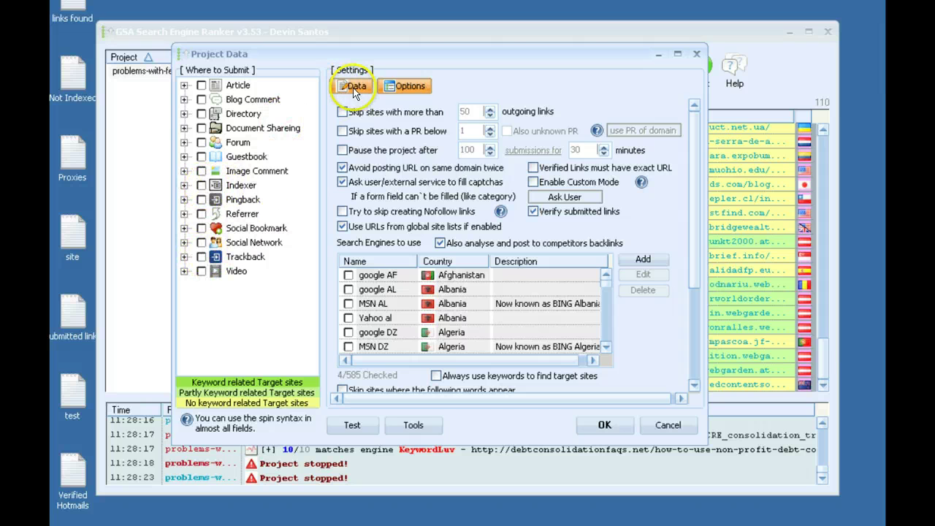
{"action": "left_click", "coordinate": [201, 99]}
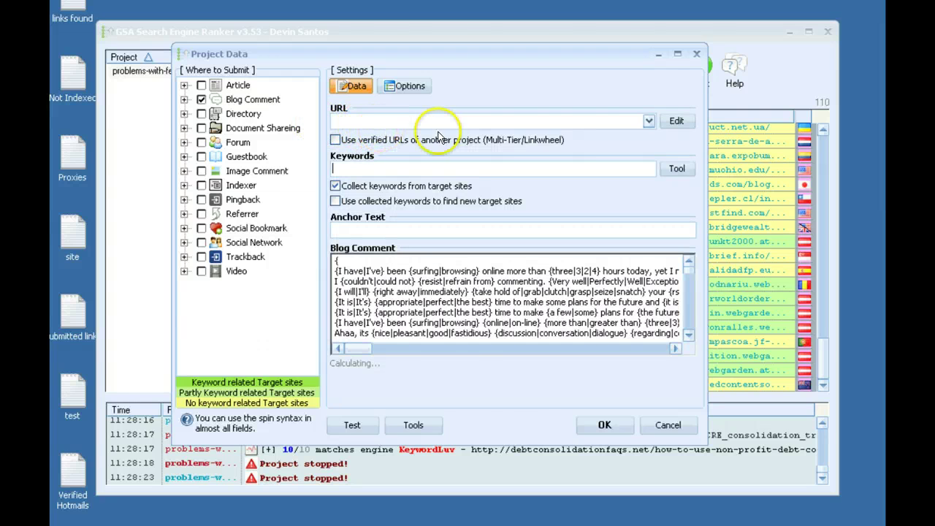
{"action": "left_click", "coordinate": [345, 120]}
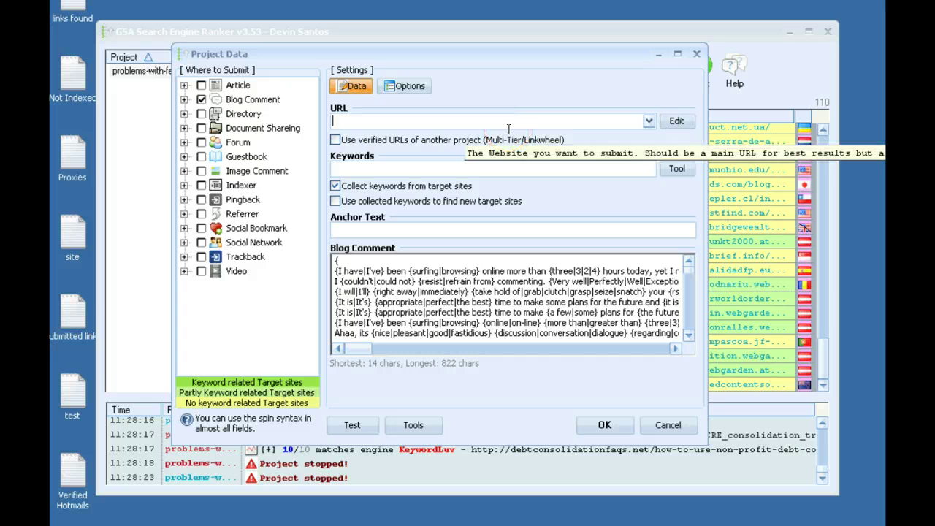
{"action": "type", "text": "http://www.yourdomain.com"}
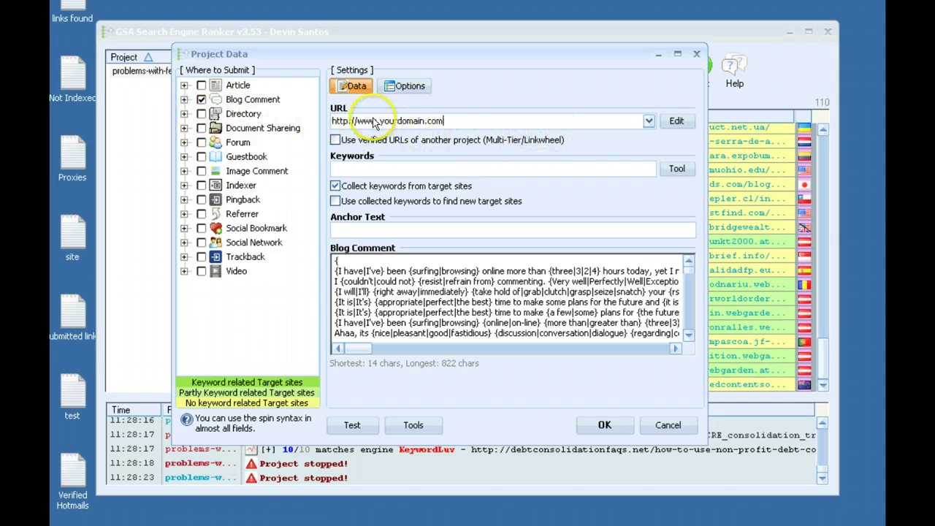
{"action": "left_click", "coordinate": [388, 167]}
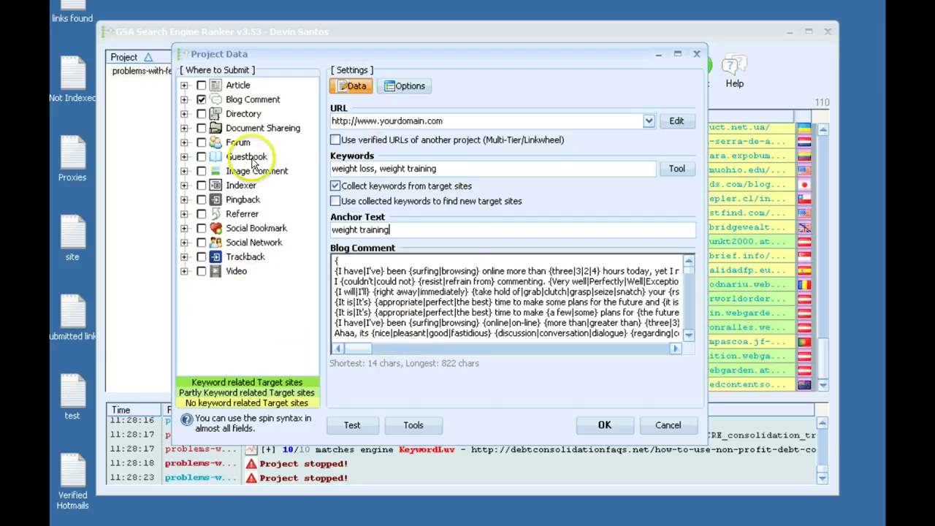
{"action": "left_click", "coordinate": [600, 428]}
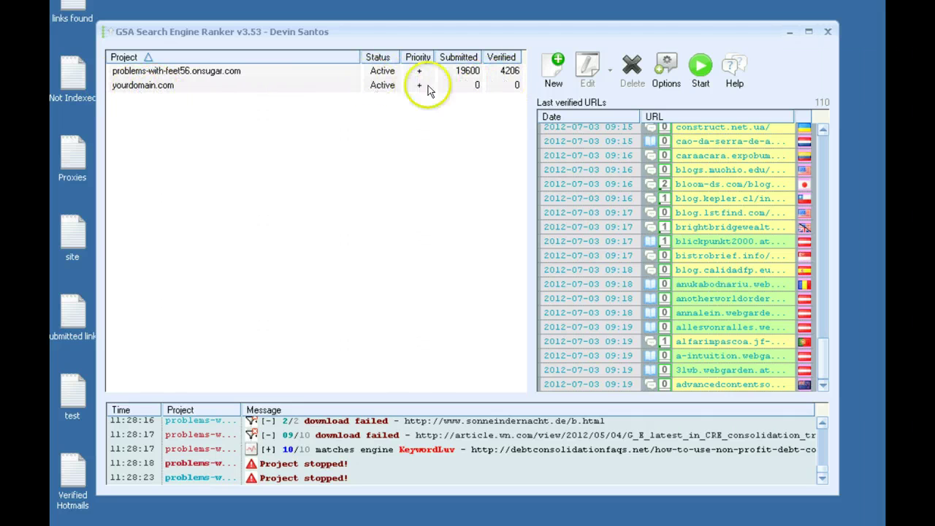
Start a second project with Guestbook as the only submission target type, disabling Blog Comment, Indexer and Trackback
{"action": "left_click", "coordinate": [564, 76]}
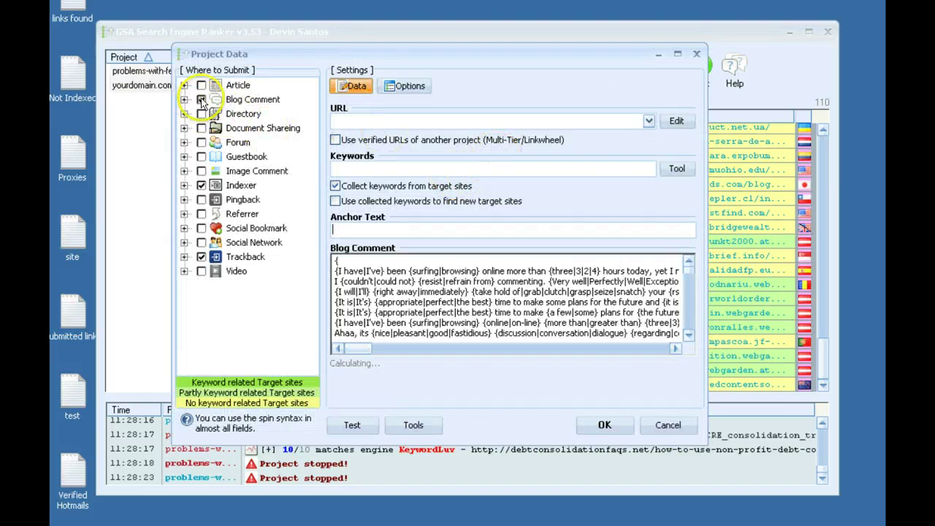
{"action": "left_click", "coordinate": [202, 100]}
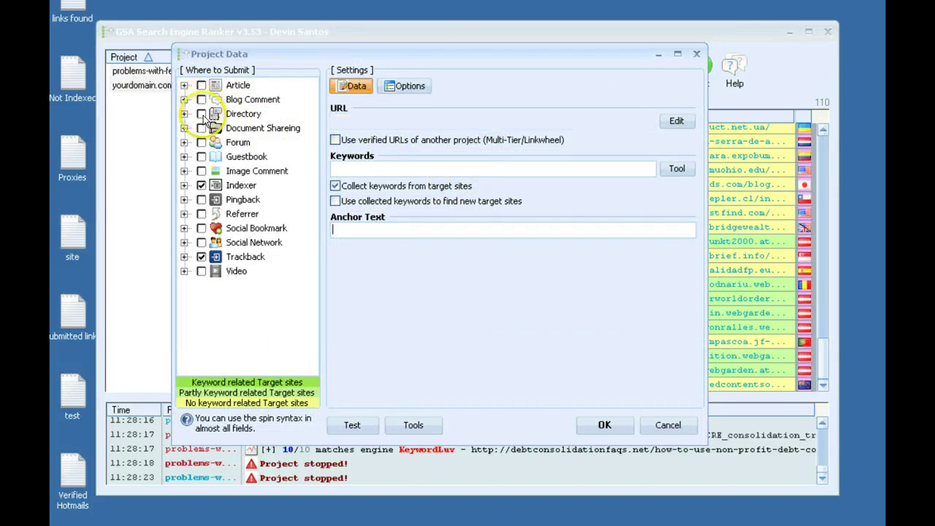
{"action": "left_click", "coordinate": [201, 185]}
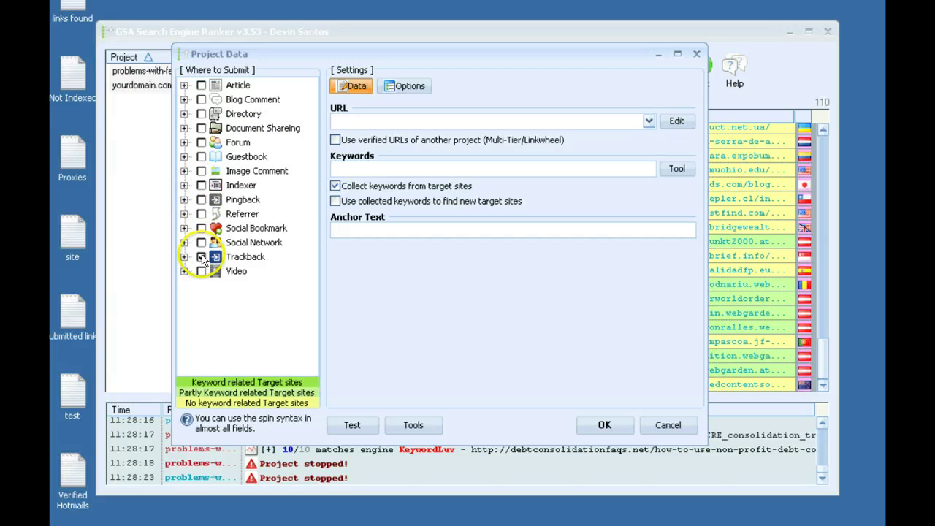
{"action": "left_click", "coordinate": [201, 256]}
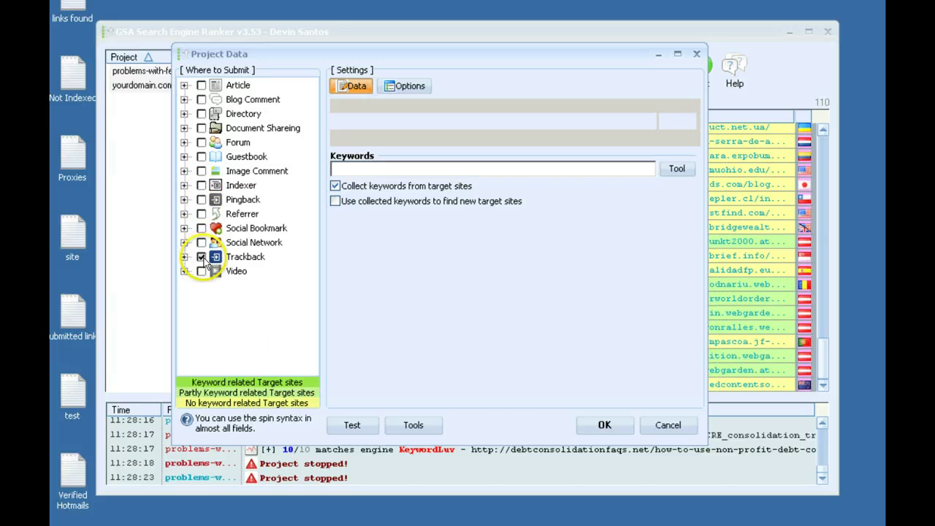
{"action": "left_click", "coordinate": [202, 156]}
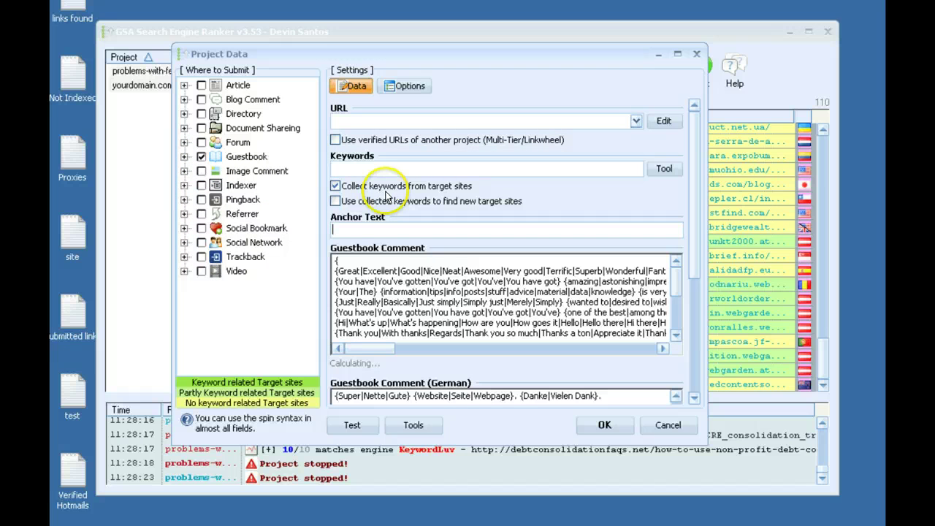
Make the Guestbook project use the verified URLs of the yourdomain.com project as its link targets
{"action": "left_click", "coordinate": [335, 139]}
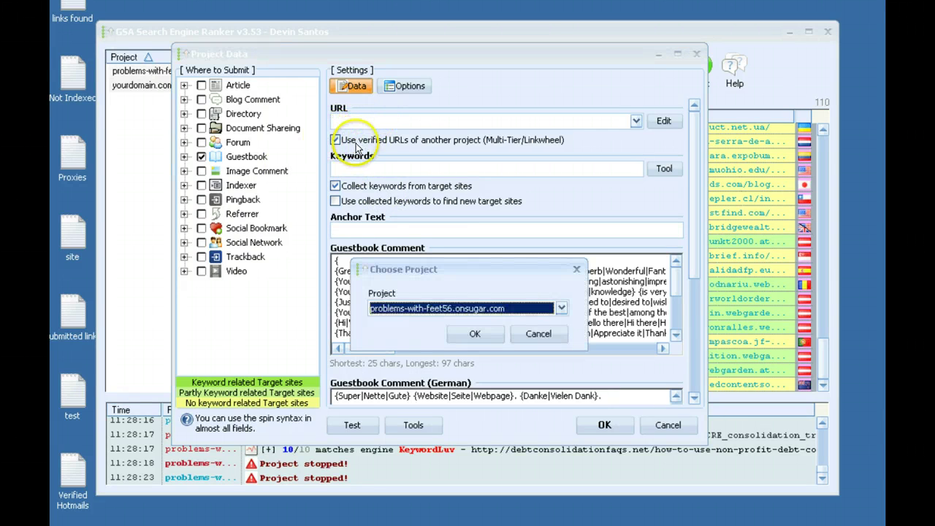
{"action": "left_click", "coordinate": [462, 308]}
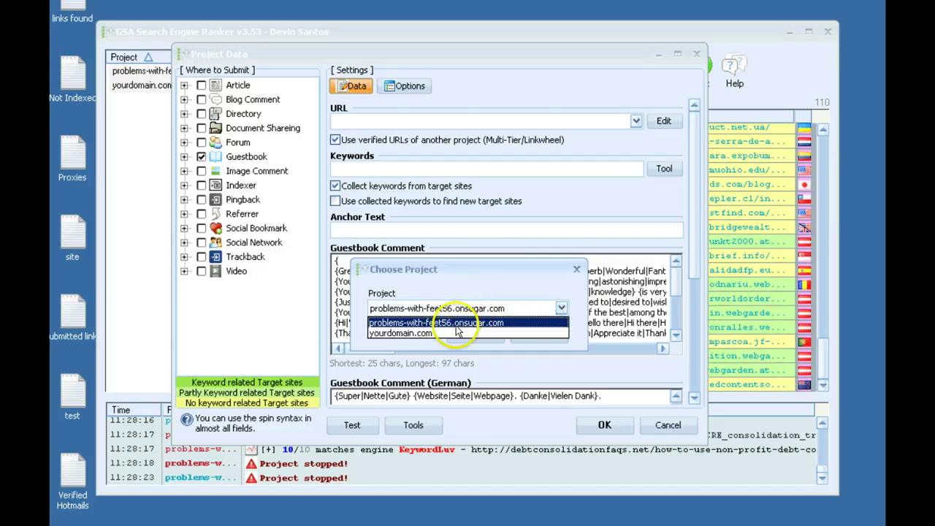
{"action": "left_click", "coordinate": [451, 334]}
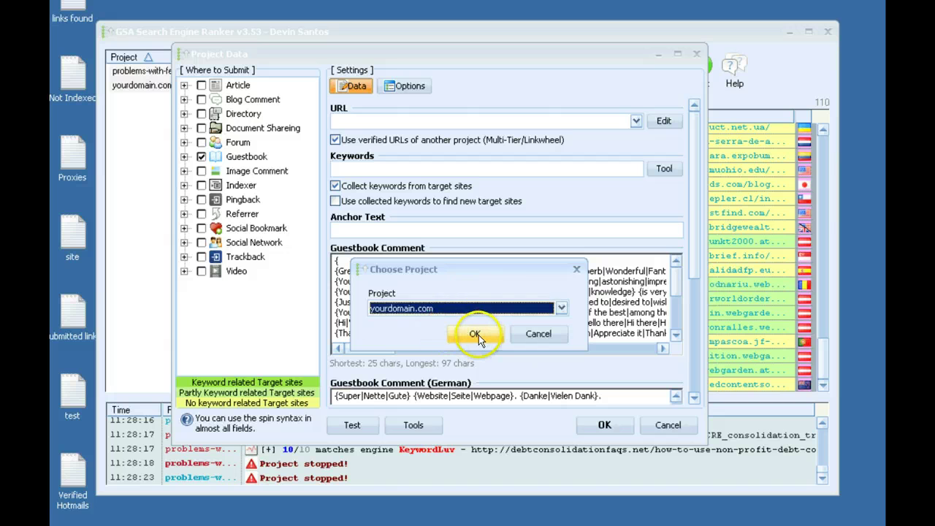
{"action": "left_click", "coordinate": [479, 334]}
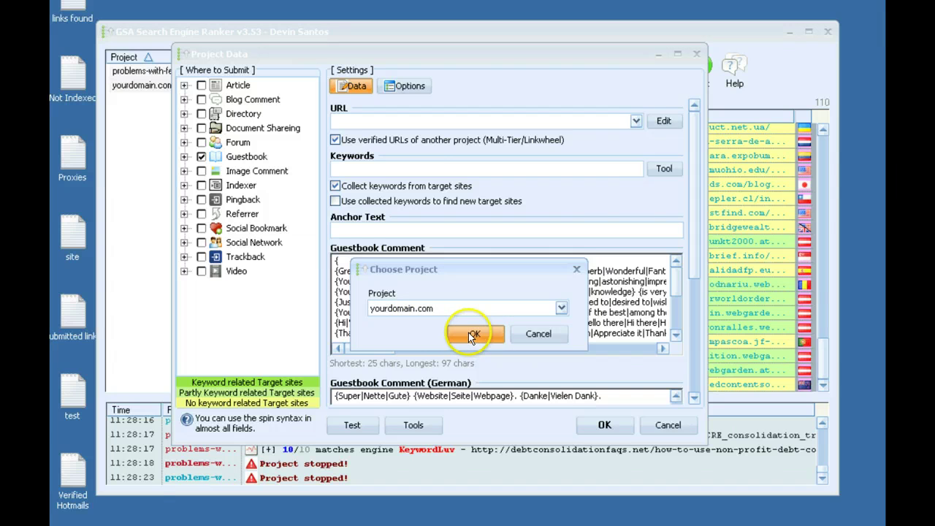
{"action": "left_click", "coordinate": [472, 334]}
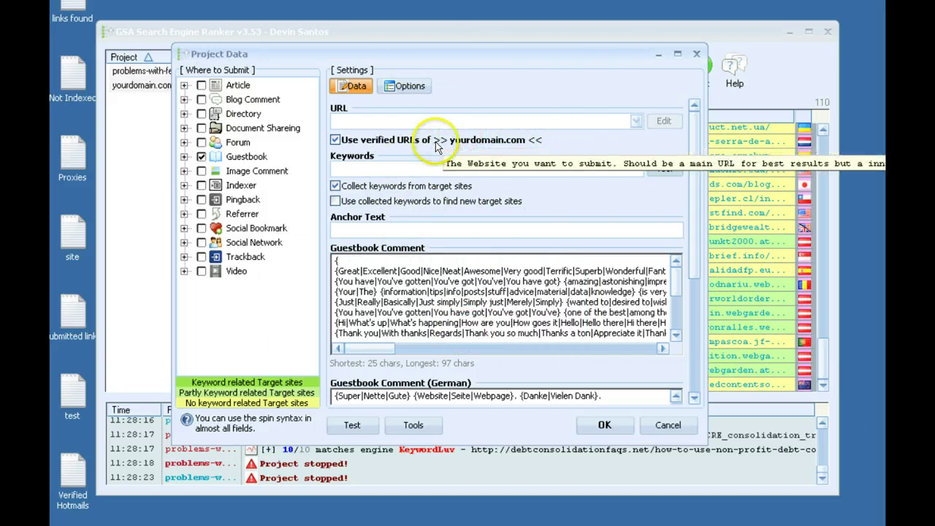
Enter the keywords "weight training, fitness, cardio" and the anchor text "weight training" for the Guestbook project
{"action": "left_click_drag", "start_coordinate": [487, 58], "coordinate": [111, 106]}
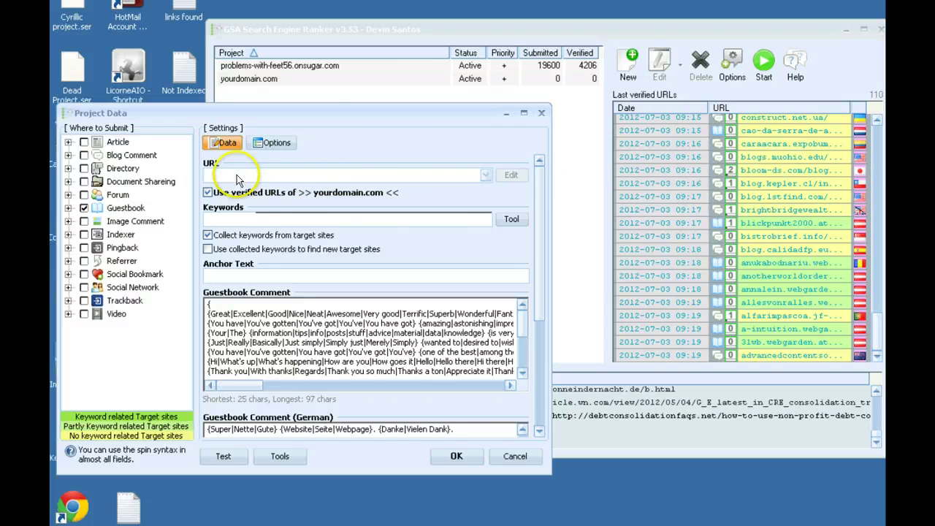
{"action": "left_click_drag", "start_coordinate": [393, 117], "coordinate": [530, 73]}
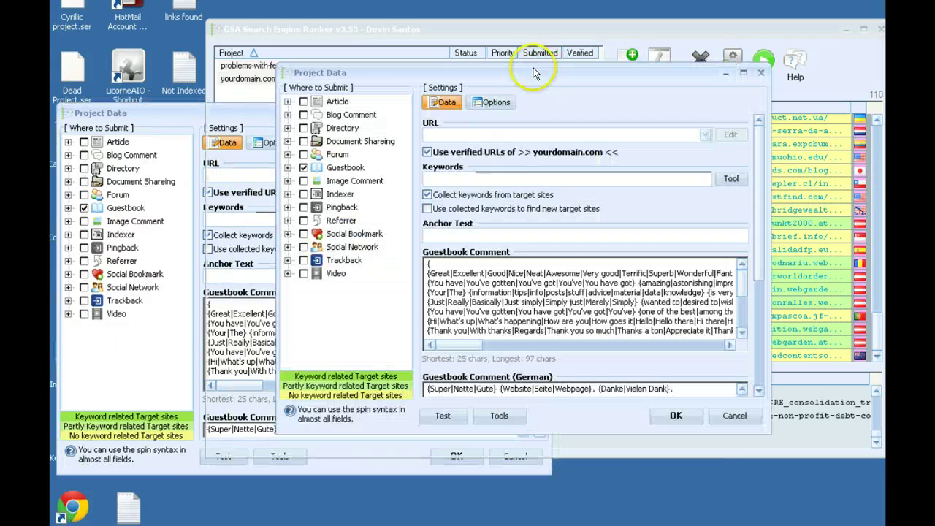
{"action": "left_click", "coordinate": [478, 177]}
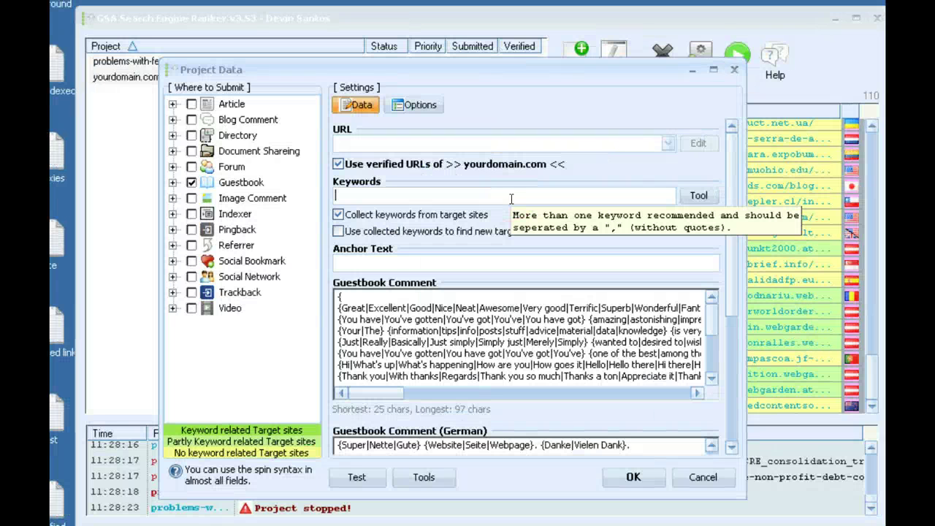
{"action": "type", "text": "weight training"}
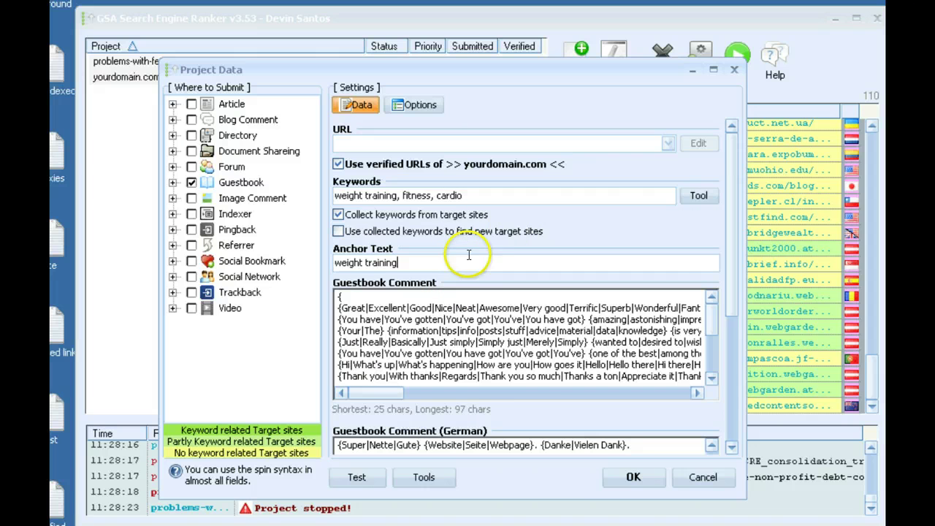
Save the Guestbook project under the name yourdomain.com [Tier 2]
{"action": "left_click", "coordinate": [633, 476]}
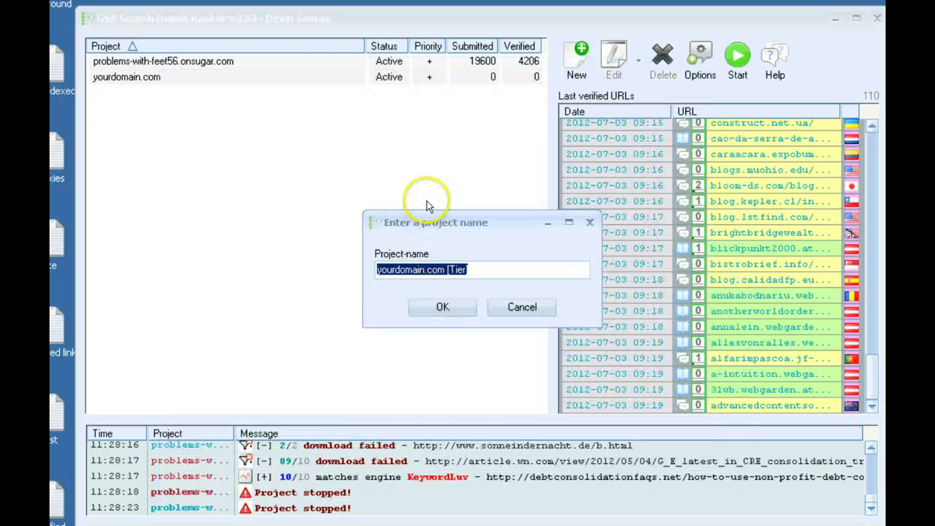
{"action": "left_click", "coordinate": [471, 270]}
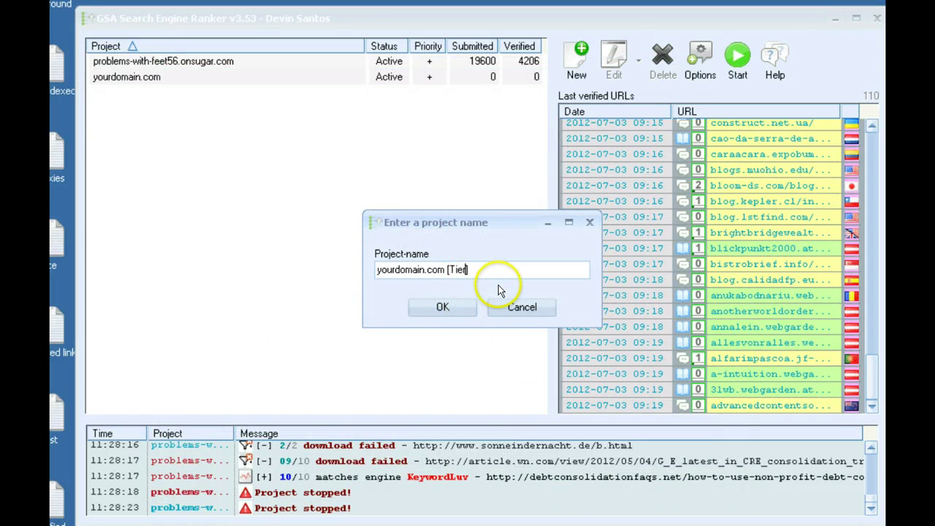
{"action": "type", "text": "2"}
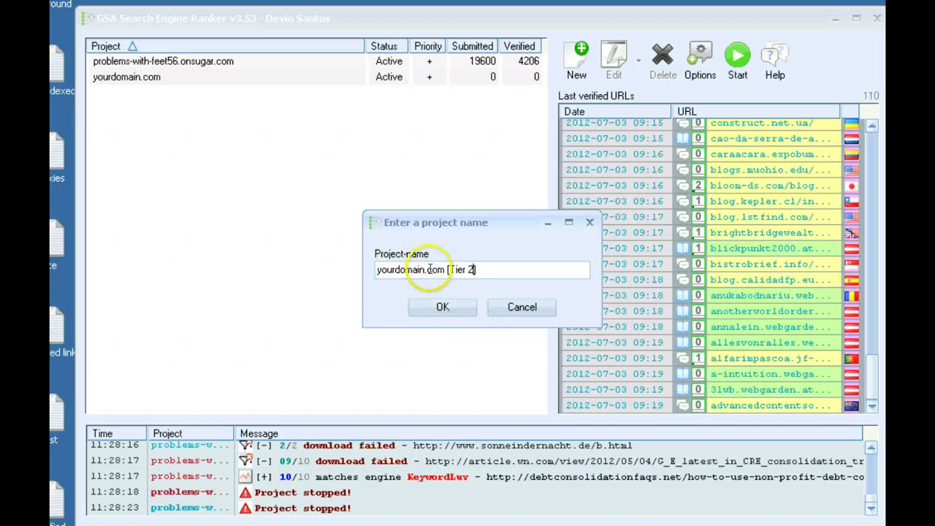
{"action": "left_click", "coordinate": [452, 306]}
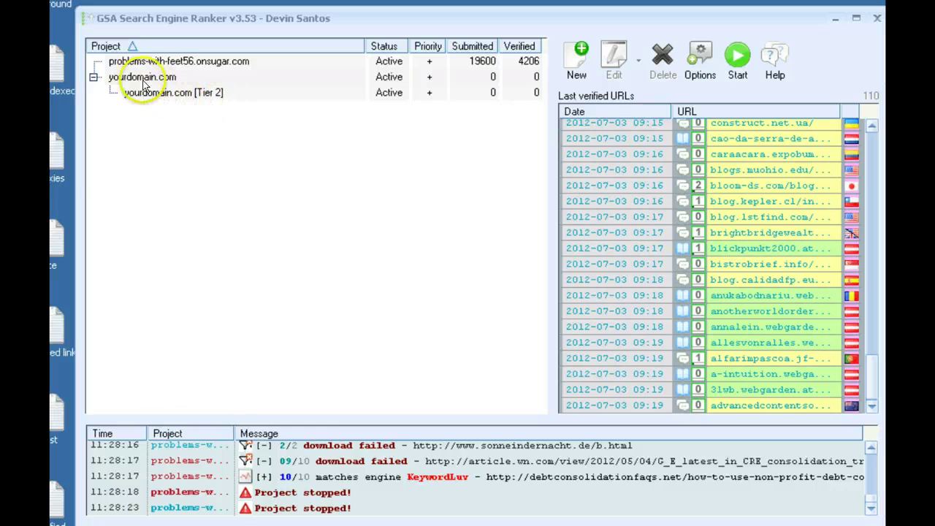
{"action": "left_click", "coordinate": [94, 77]}
{"action": "left_click", "coordinate": [93, 77]}
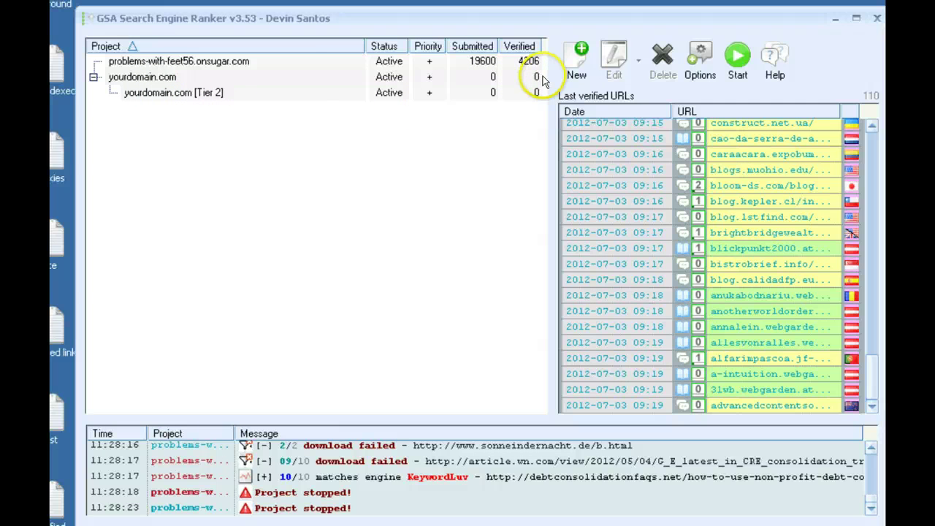
Start a third project with Trackback as the only submission target type, disabling Blog Comment and Indexer
{"action": "left_click", "coordinate": [162, 95]}
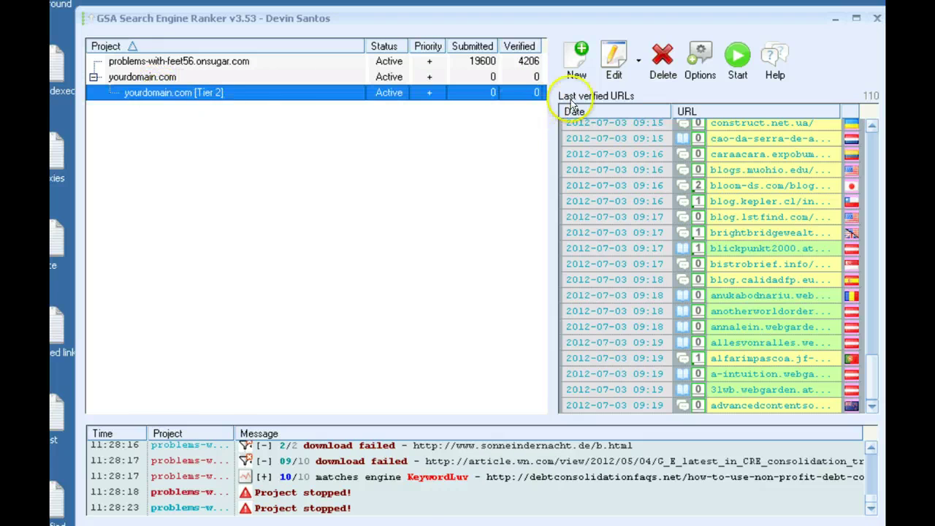
{"action": "left_click", "coordinate": [578, 70]}
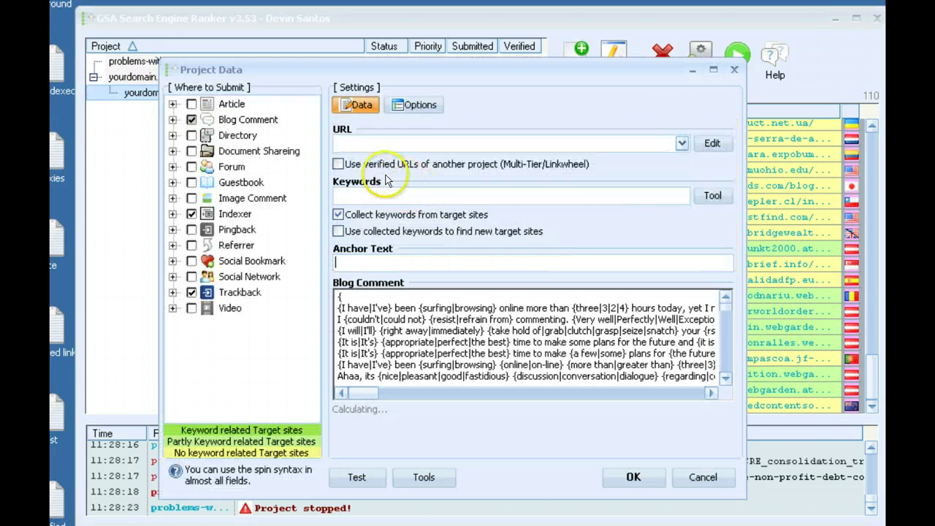
{"action": "left_click", "coordinate": [190, 121]}
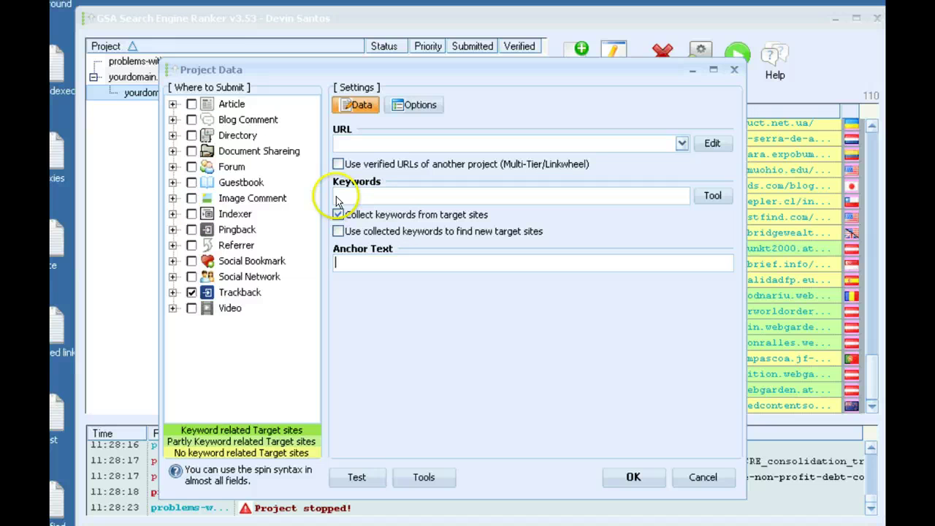
Make the Trackback project use the verified URLs of the yourdomain.com [Tier 2] project as its link targets
{"action": "left_click", "coordinate": [339, 165]}
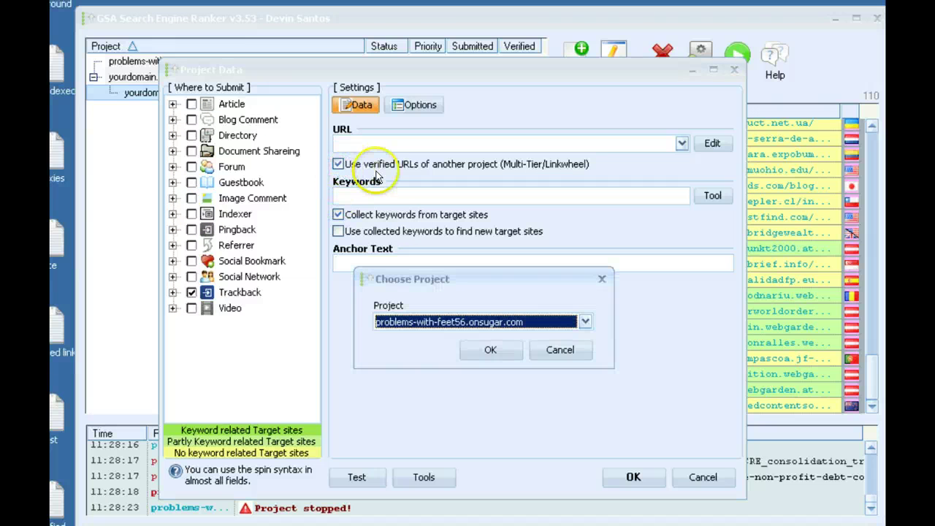
{"action": "left_click", "coordinate": [533, 322]}
{"action": "left_click", "coordinate": [501, 360]}
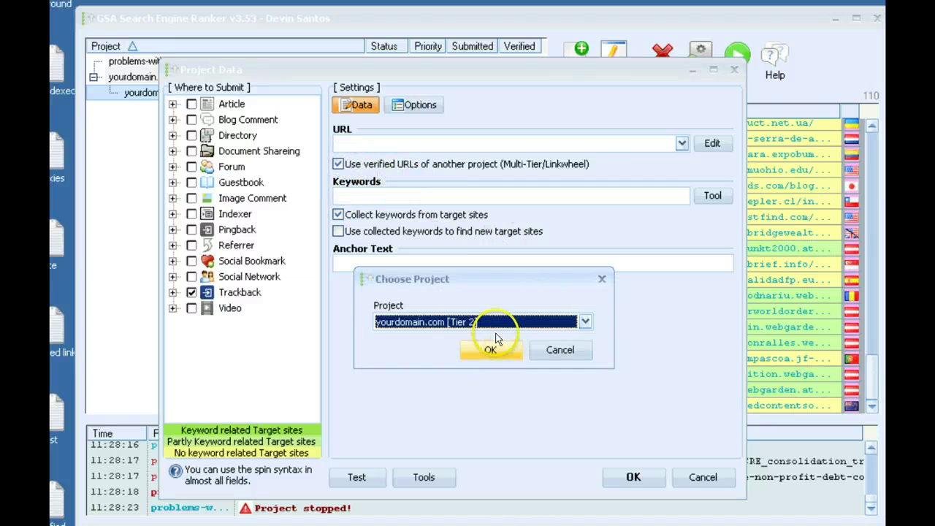
{"action": "left_click", "coordinate": [489, 349]}
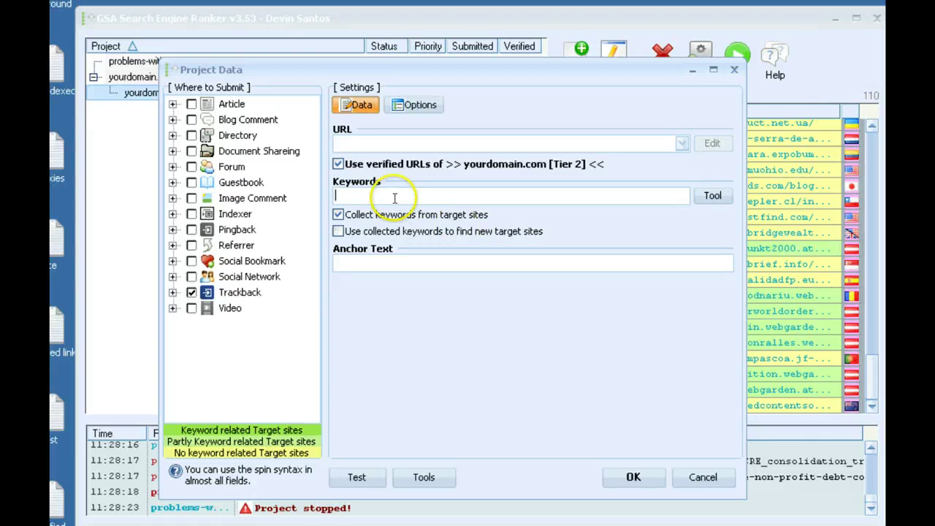
Enter the keywords "fitness, cardio" for the Trackback project, fill in its anchor text and accept the project data
{"action": "type", "text": "fitness, cardio"}
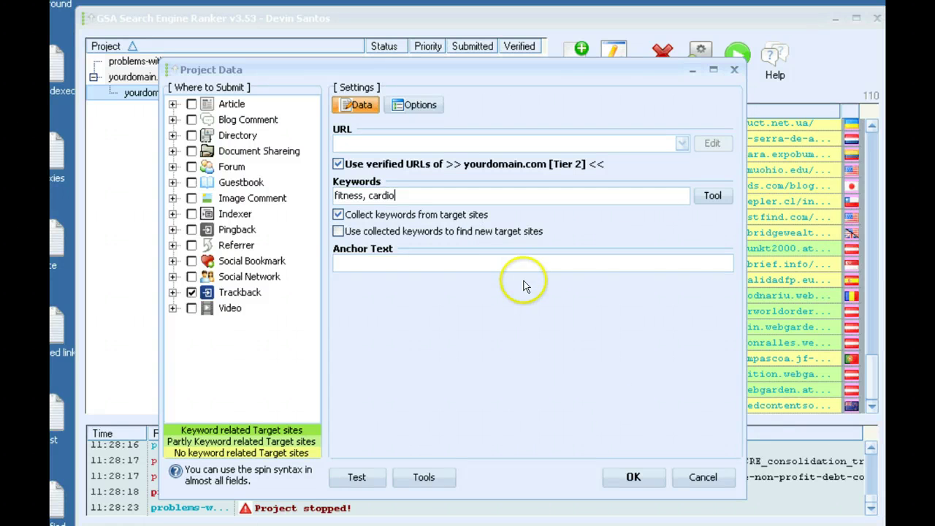
{"action": "left_click", "coordinate": [505, 262]}
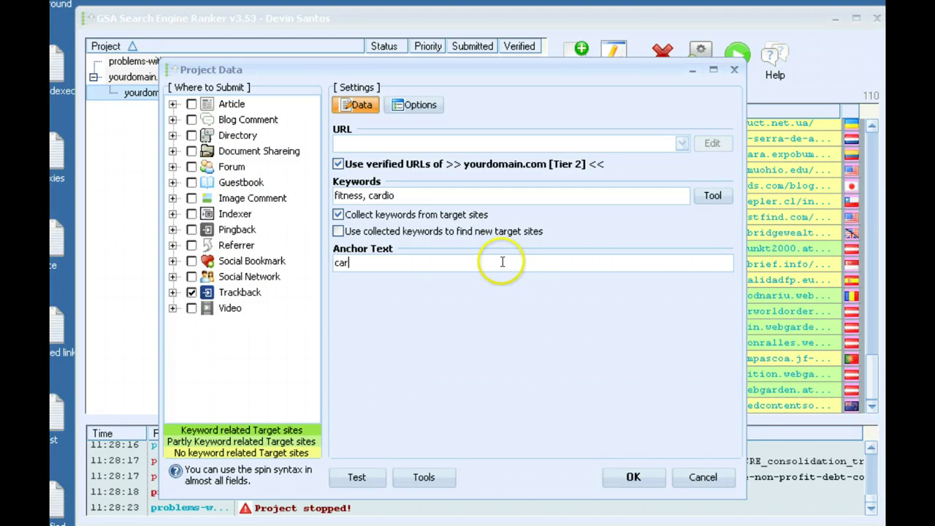
{"action": "left_click", "coordinate": [633, 476]}
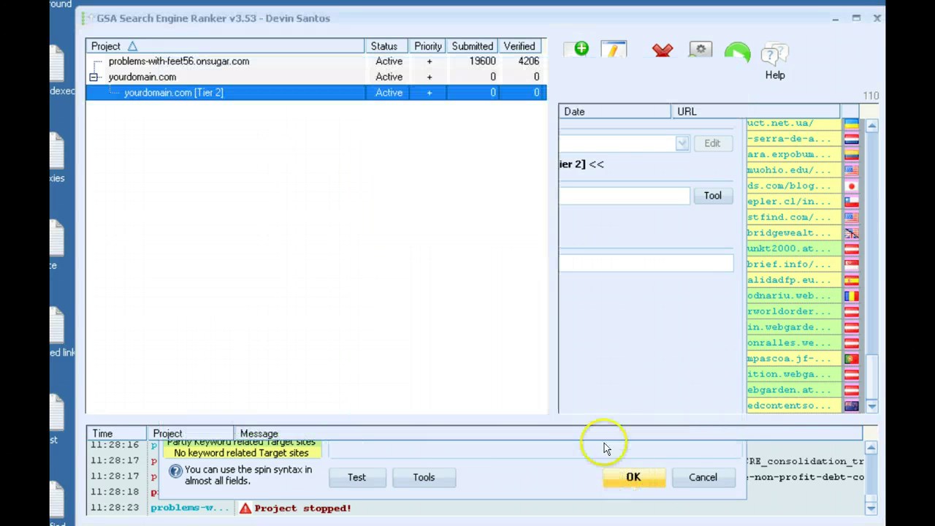
Save the Trackback project under the name yourdomain.com [Tier 3]
{"action": "left_click", "coordinate": [522, 269]}
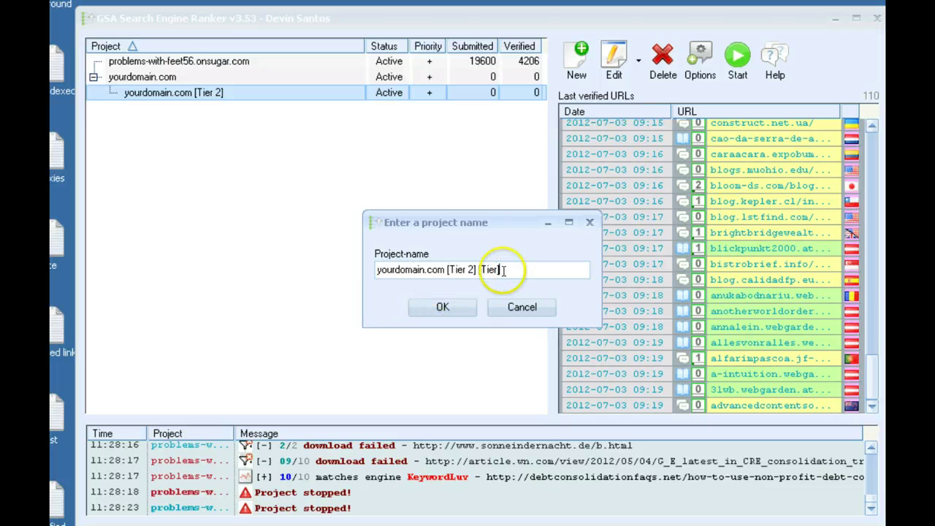
{"action": "left_click_drag", "start_coordinate": [522, 268], "coordinate": [473, 271]}
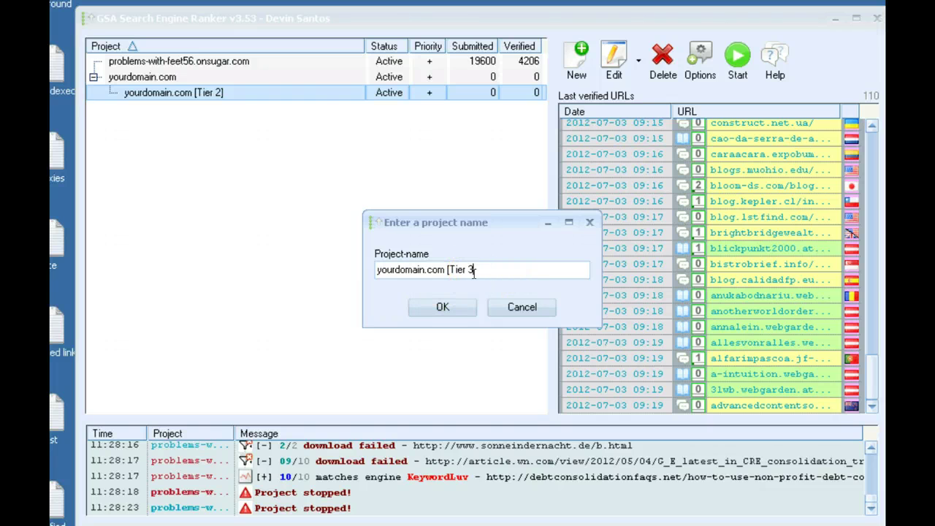
{"action": "left_click", "coordinate": [461, 307]}
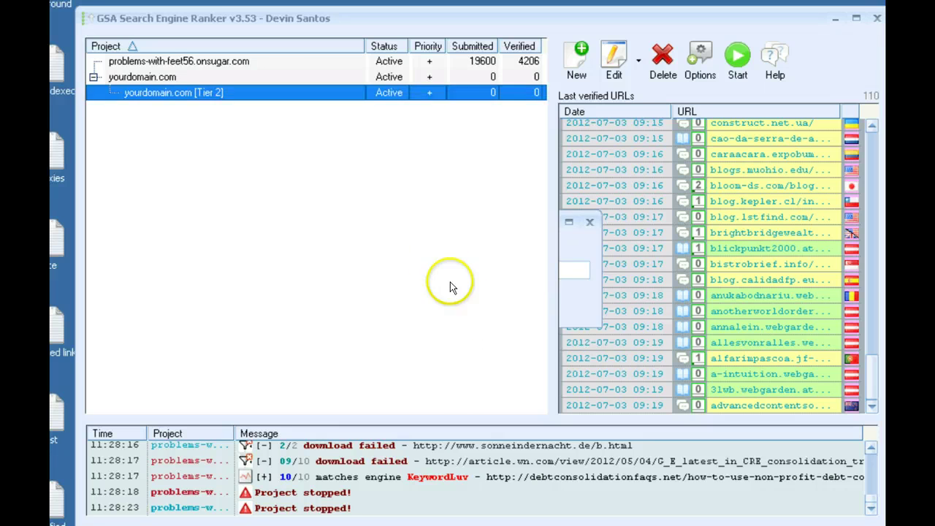
{"action": "left_click", "coordinate": [94, 77]}
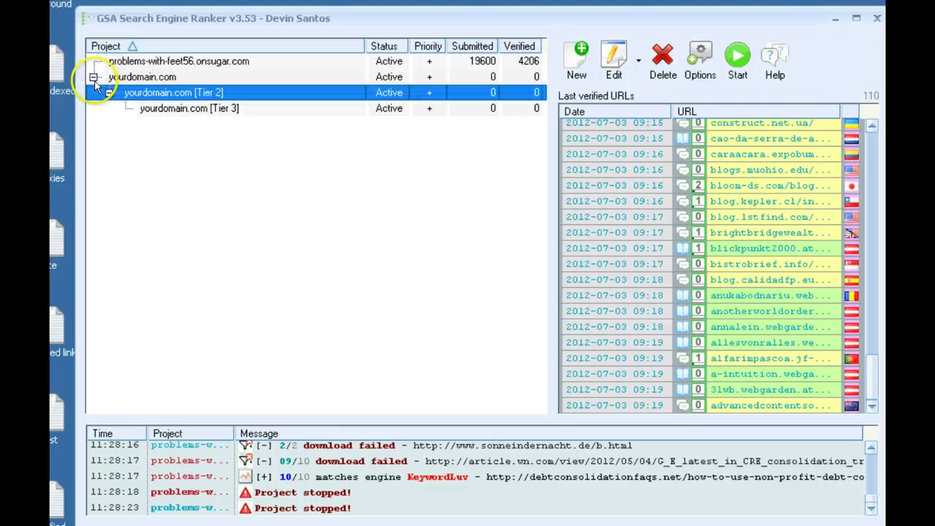
{"action": "left_click", "coordinate": [138, 79]}
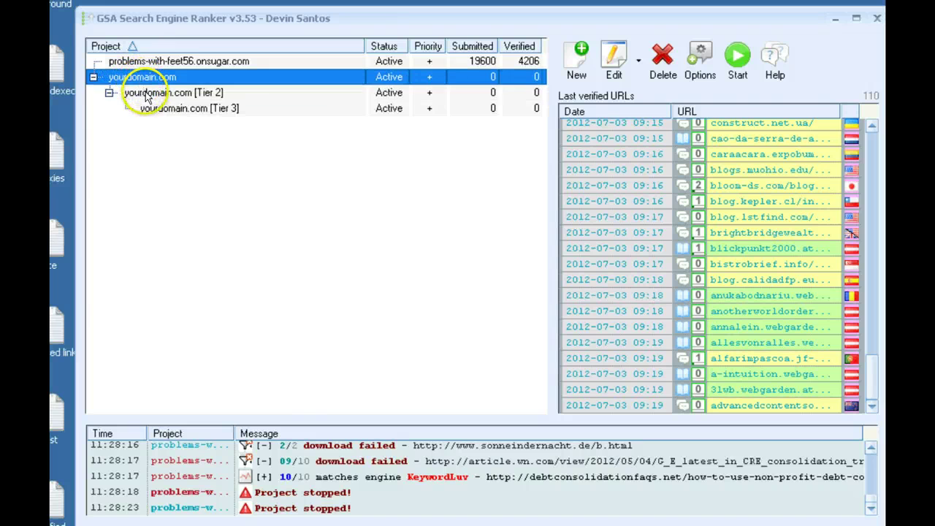
{"action": "left_click", "coordinate": [146, 94]}
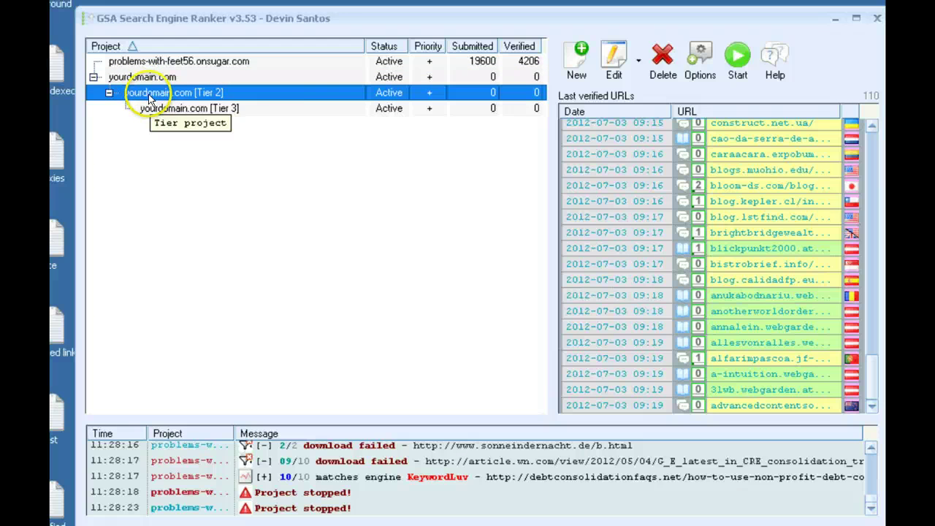
{"action": "left_click", "coordinate": [197, 112]}
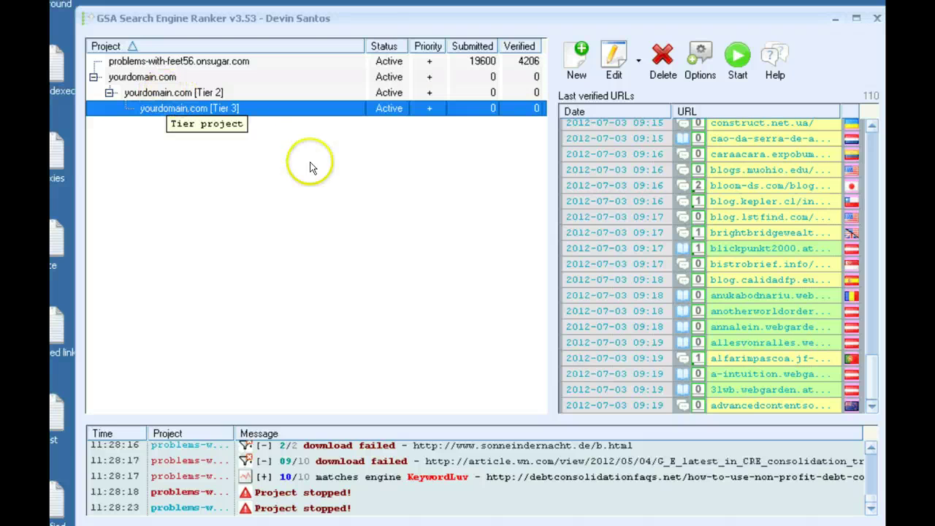
{"action": "left_click", "coordinate": [327, 188]}
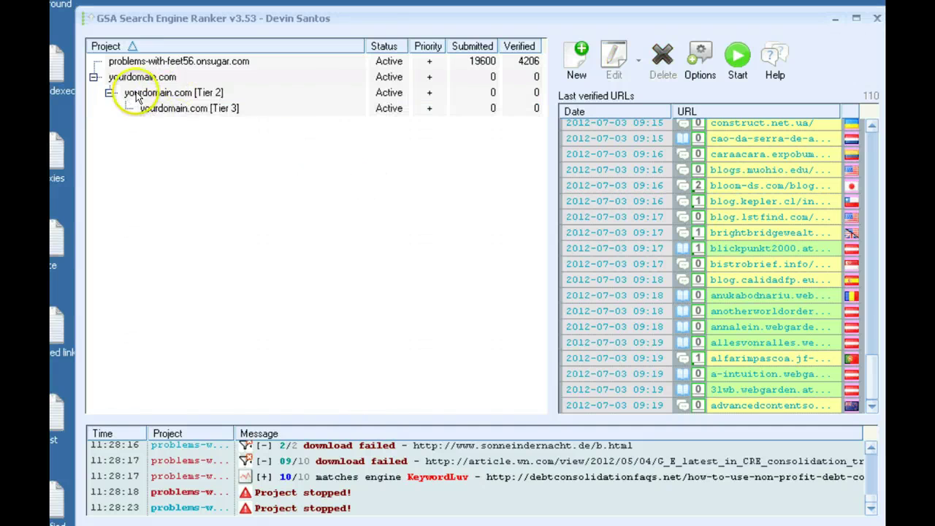